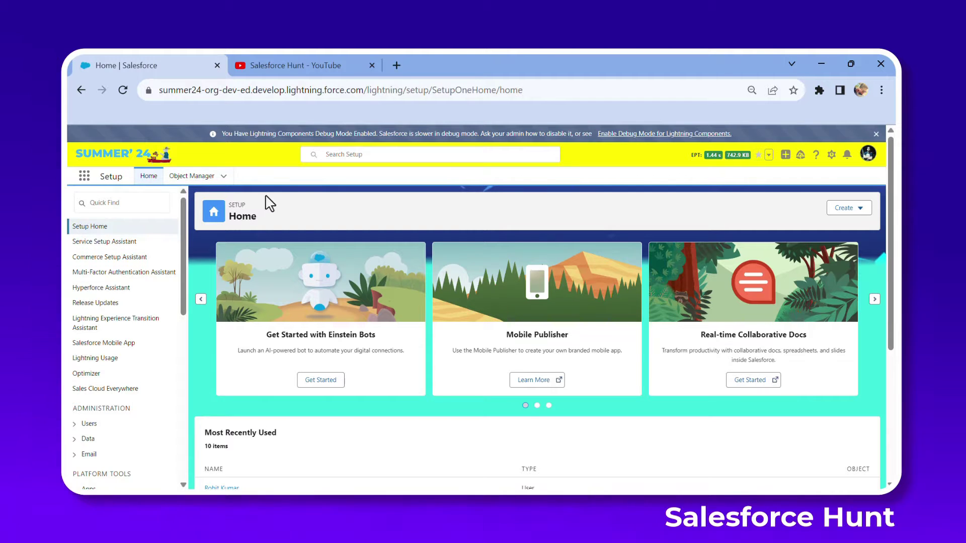
Create a new Screen Flow starting from scratch
left_click(124, 91)
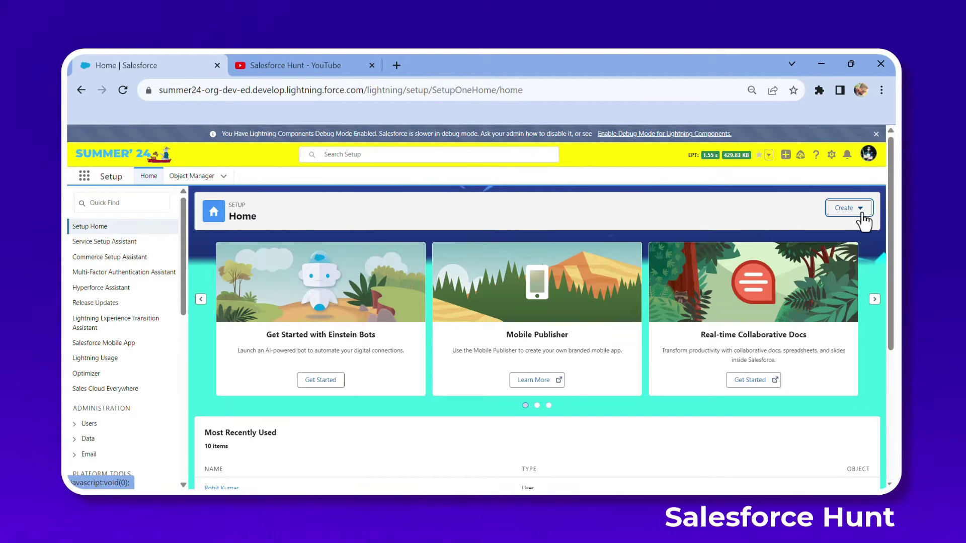
left_click(858, 209)
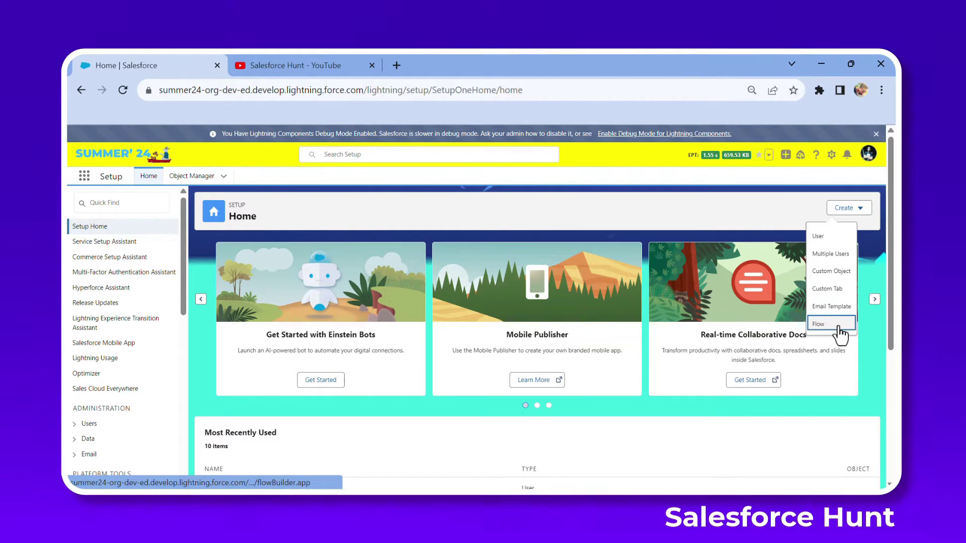
left_click(839, 332)
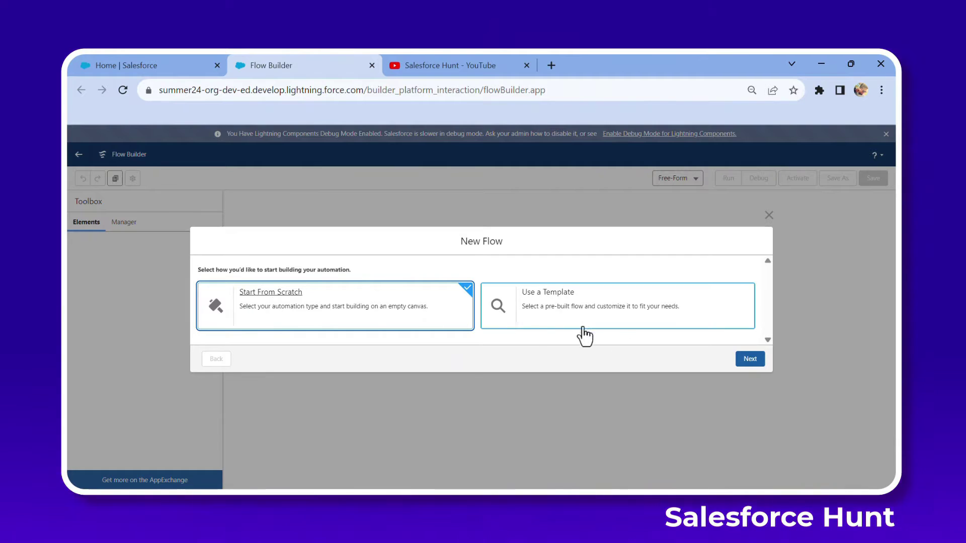
left_click(749, 360)
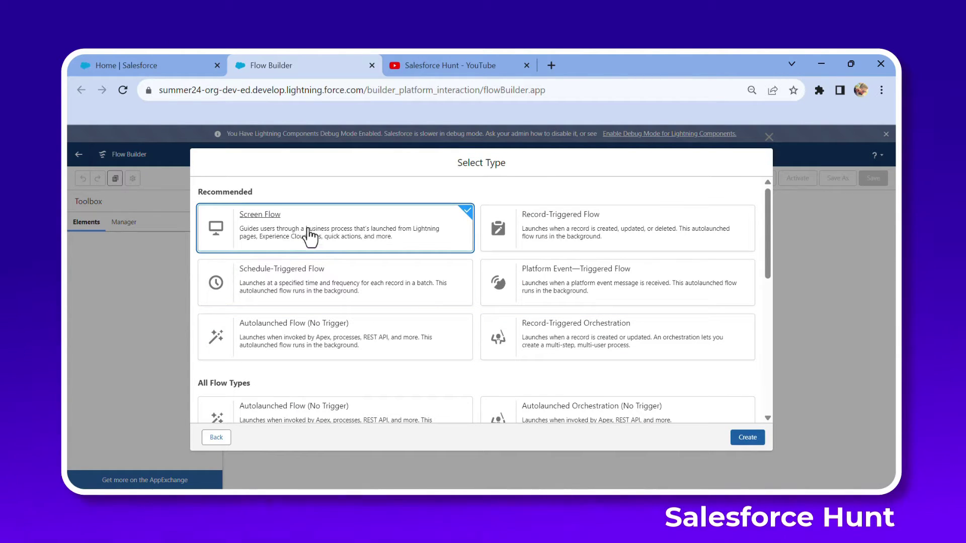
left_click(755, 443)
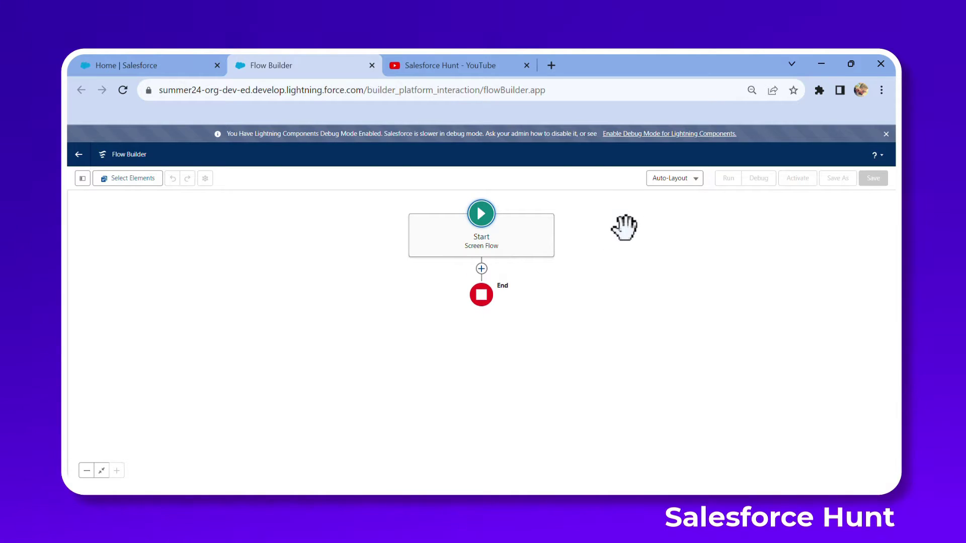
Add a Screen element after the start of the flow and label it Screen1
left_click(482, 269)
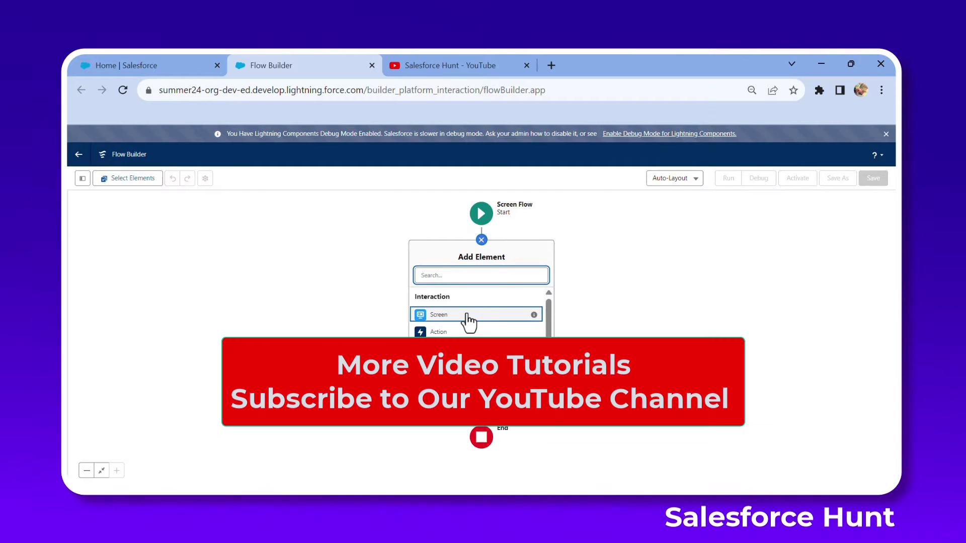
left_click(471, 316)
type("Screen1")
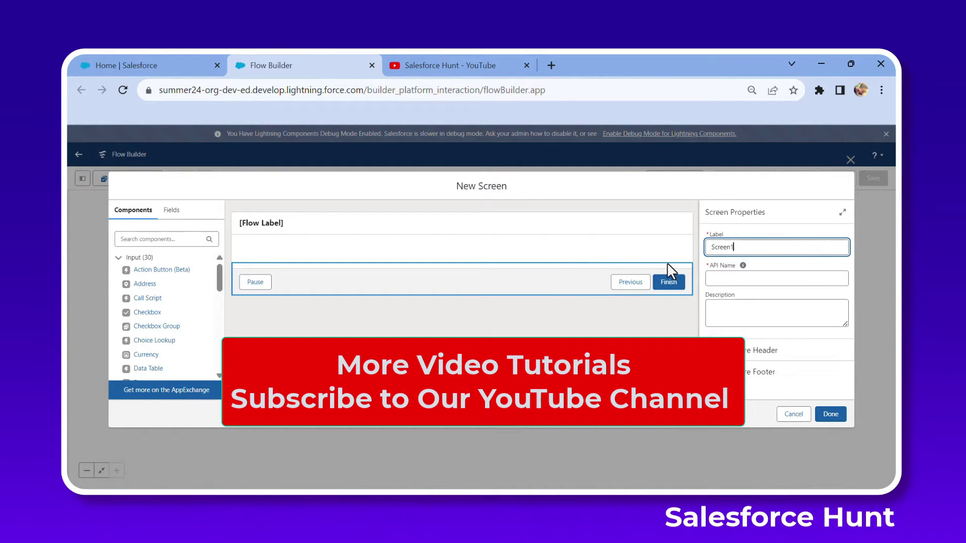
key("Tab")
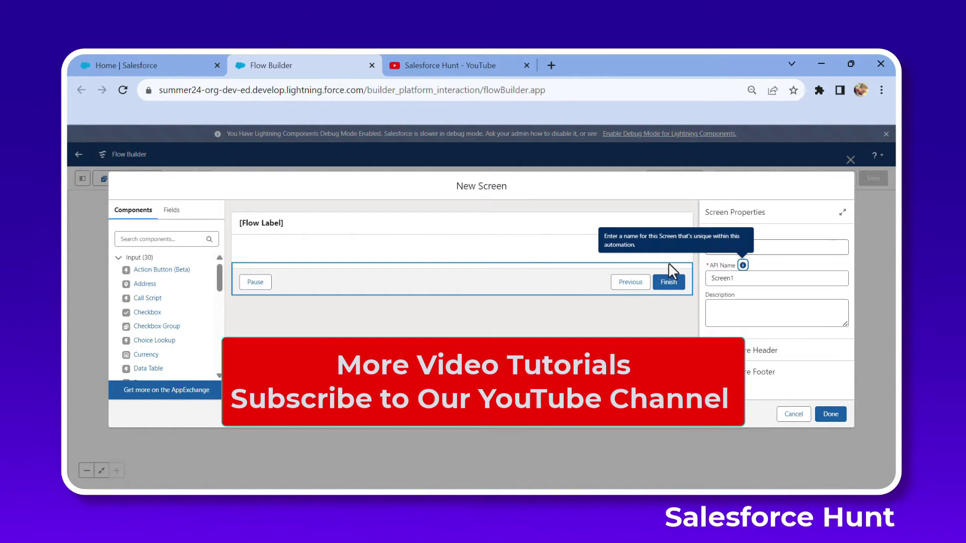
Add a Display Text component to the screen with API name Success and the text "Hello", and finish the screen
left_click(180, 240)
type("Disp")
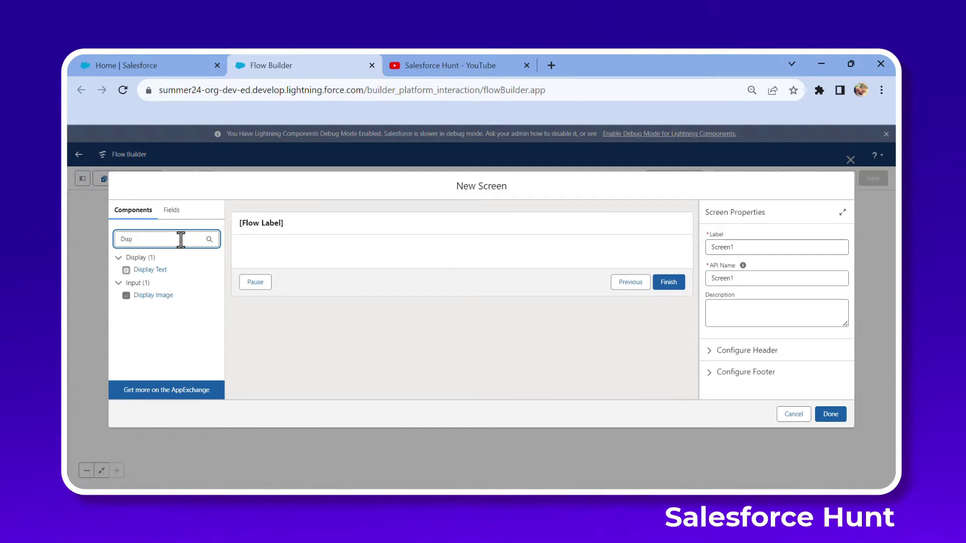
left_click_drag(126, 271, 285, 267)
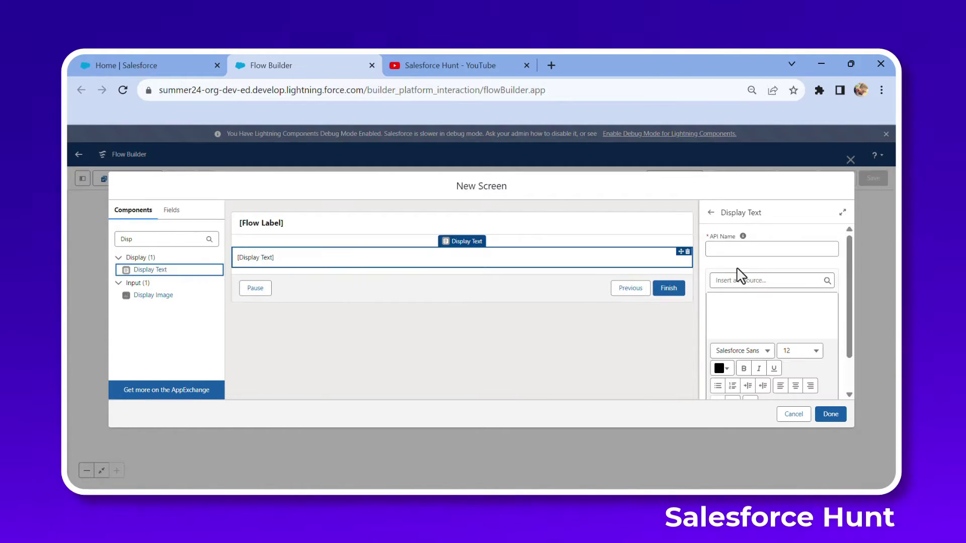
left_click(740, 248)
type("Success")
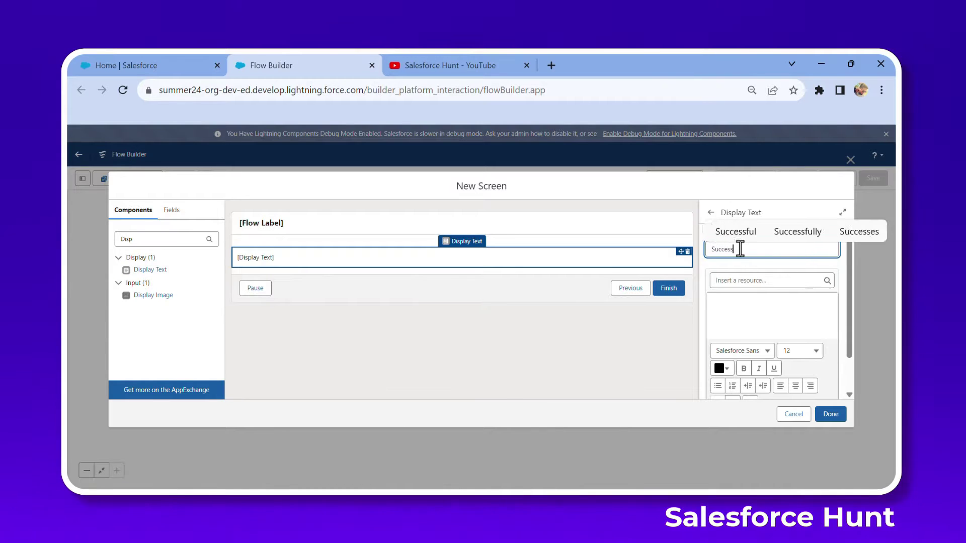
left_click(747, 279)
left_click(732, 310)
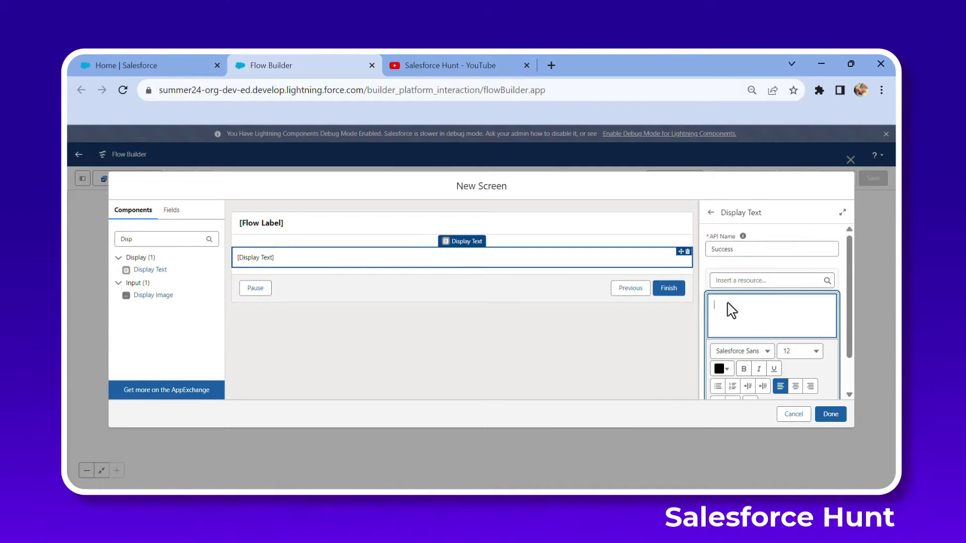
type("Hello")
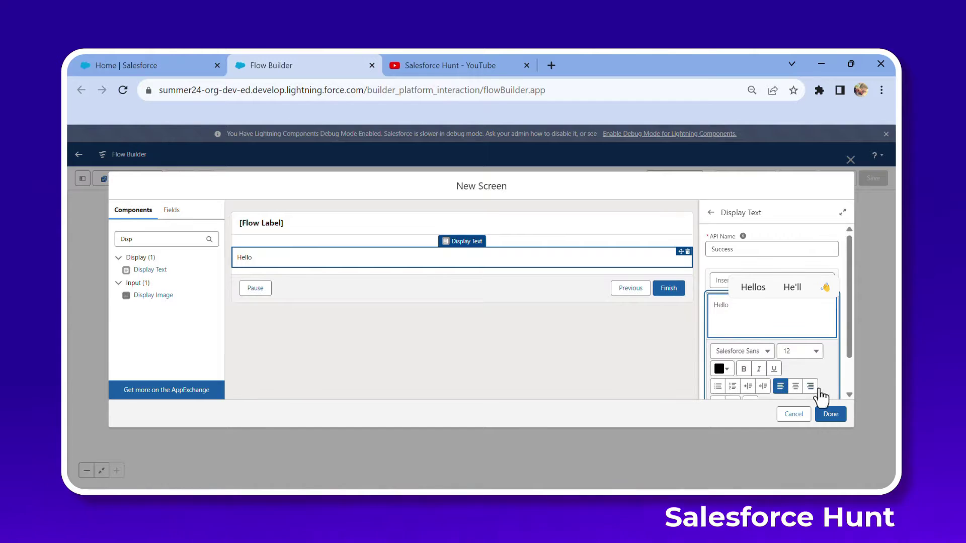
left_click(838, 416)
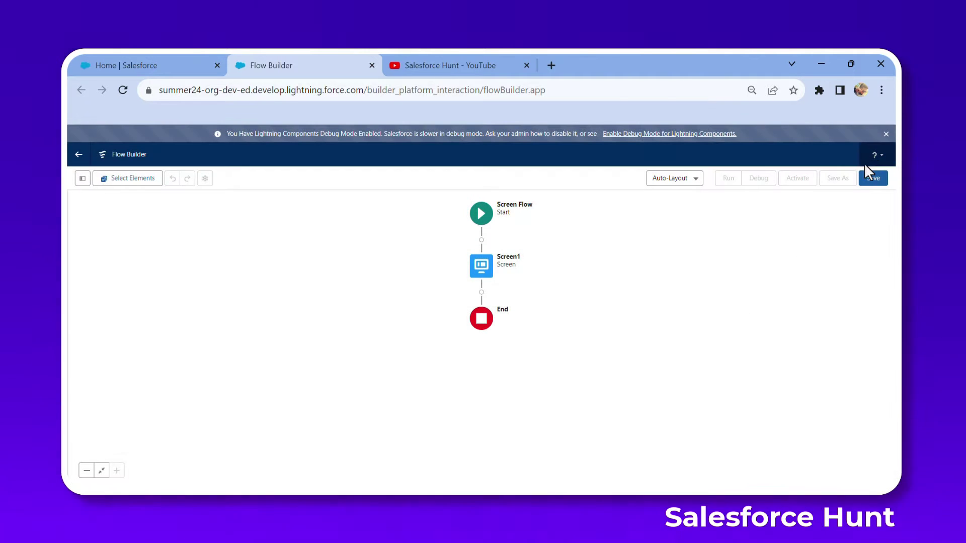
Save the flow with the label "Summer24 New Flow" and activate it
left_click(873, 179)
left_click(366, 275)
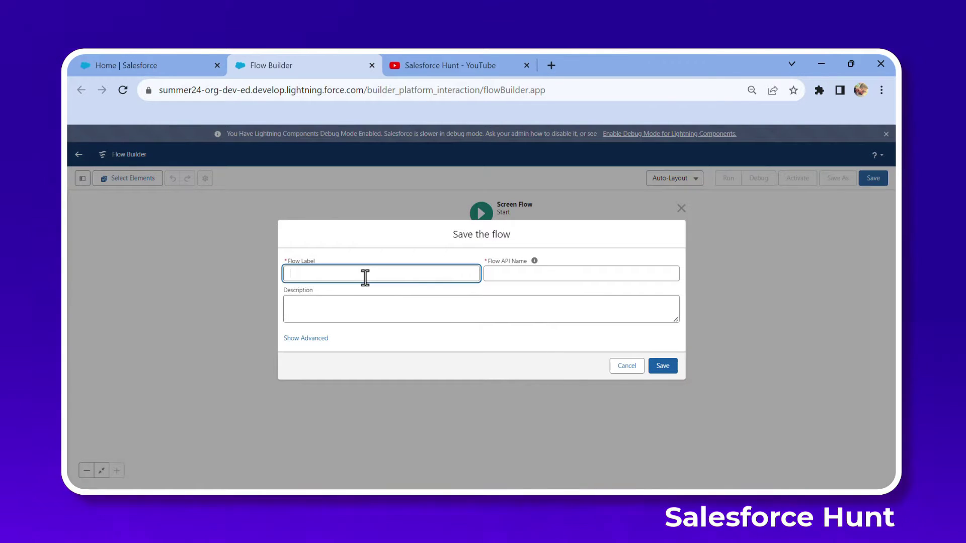
type("Summer2")
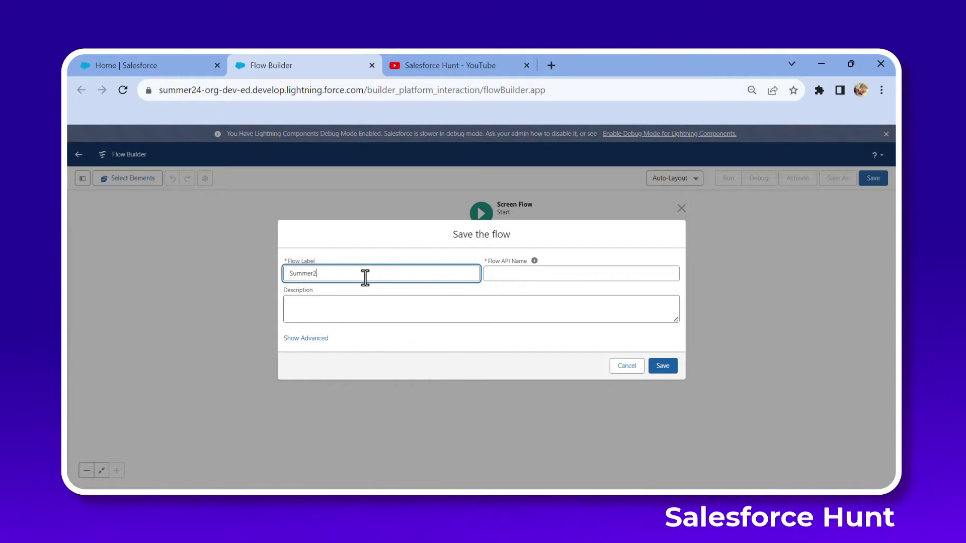
type("4 New")
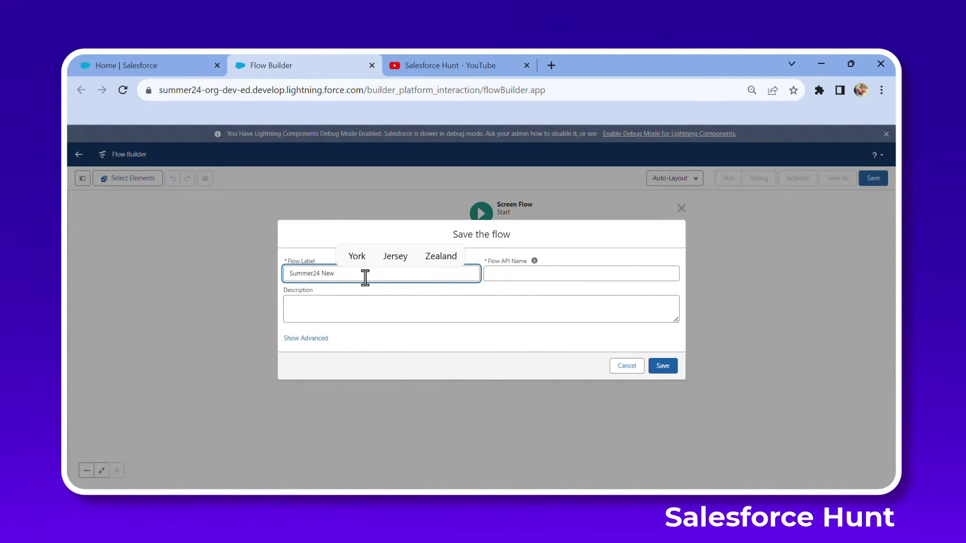
type(" Flow")
key("Tab")
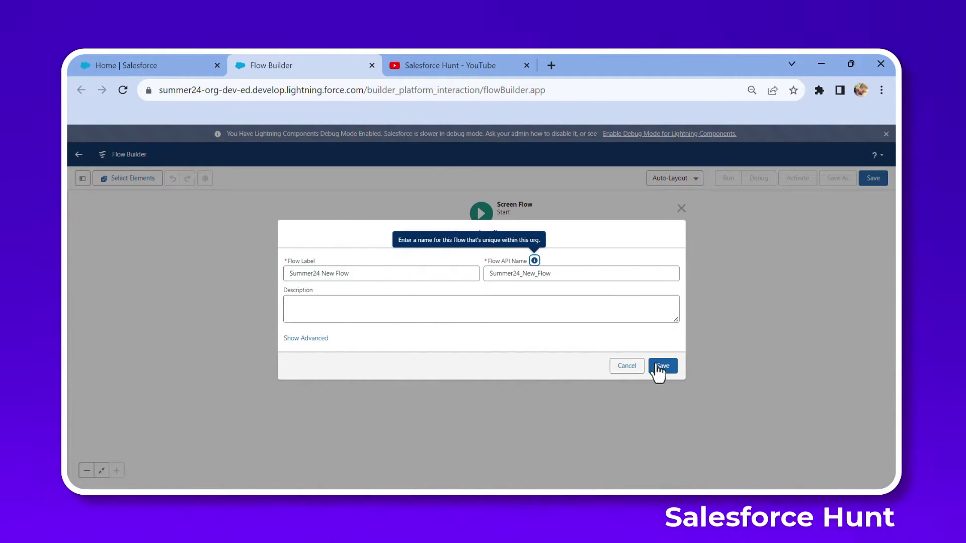
left_click(667, 367)
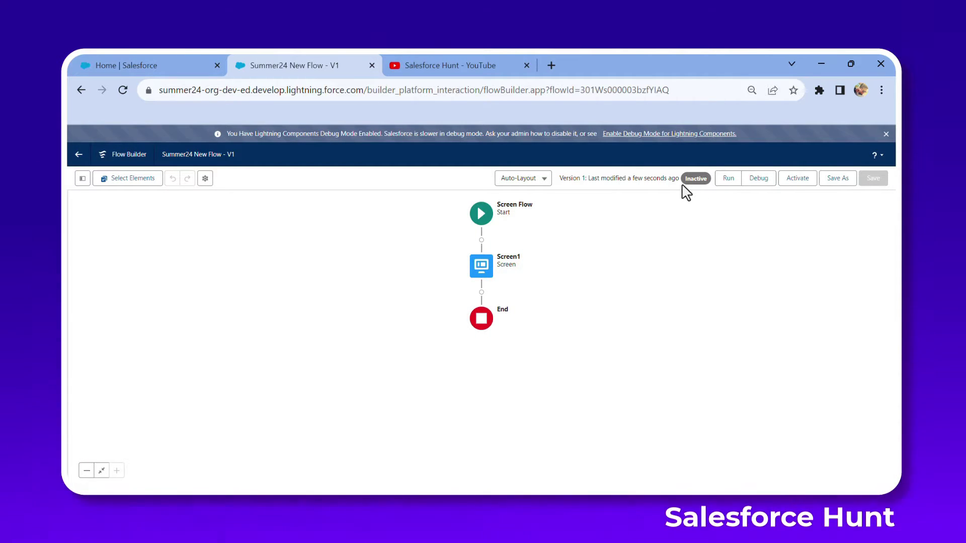
left_click(797, 183)
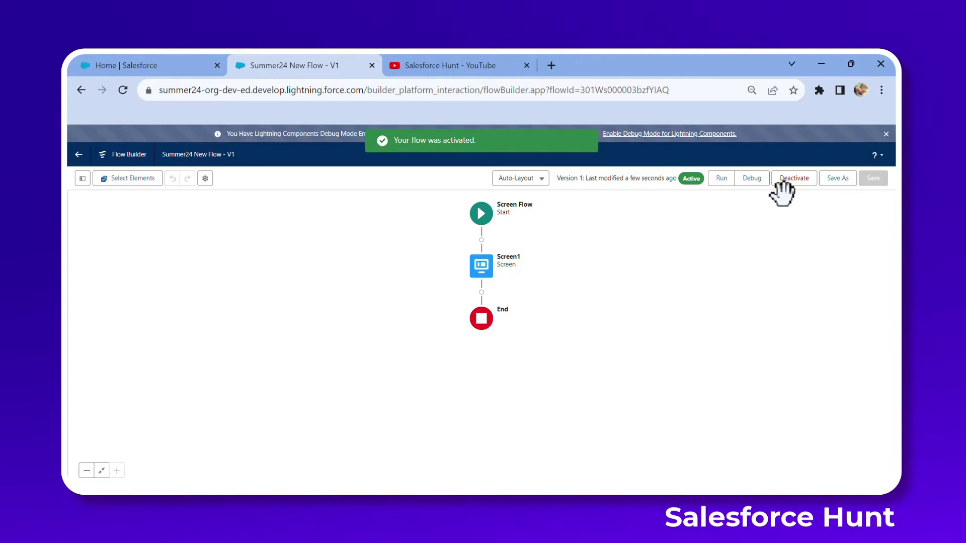
Change the display text in Screen1 to "Hello World" and save the flow as a new version
double_click(484, 276)
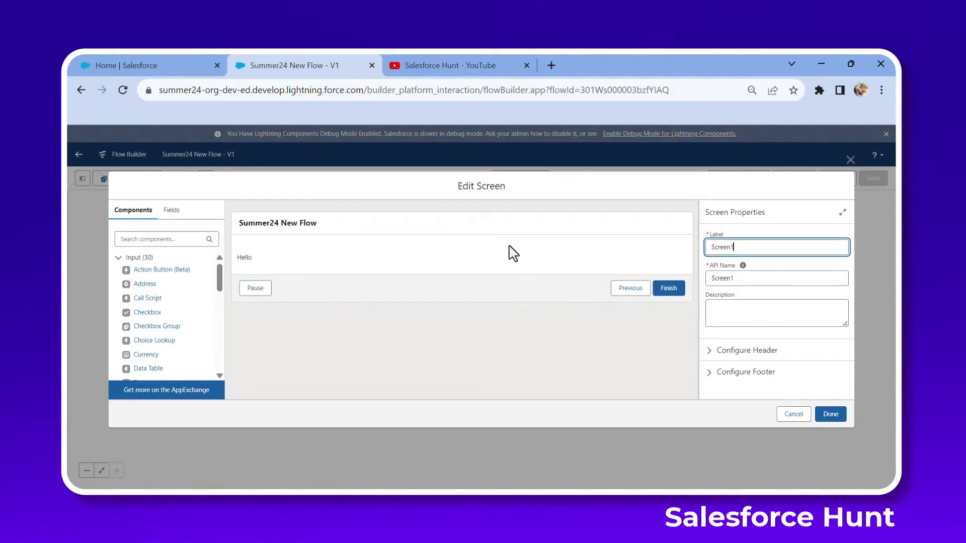
left_click(484, 261)
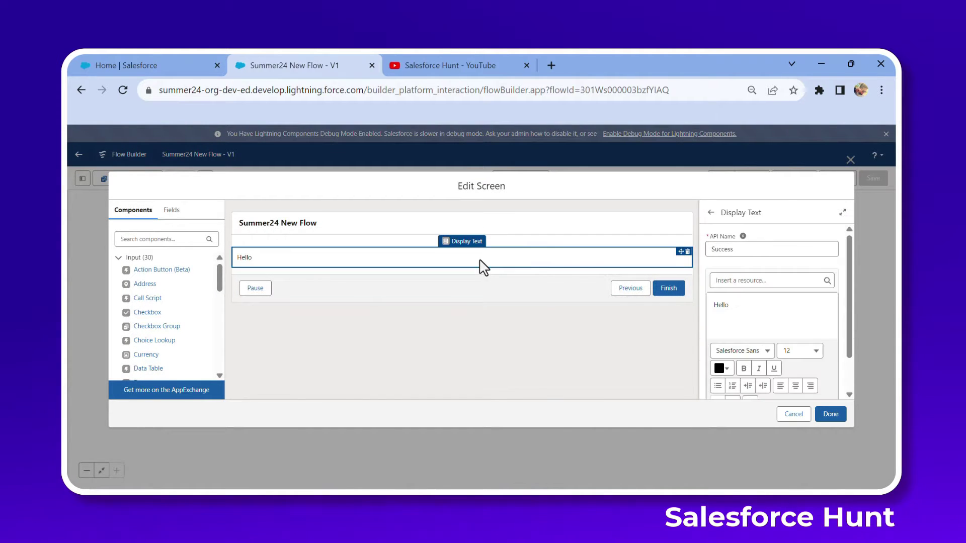
left_click(758, 313)
left_click(757, 311)
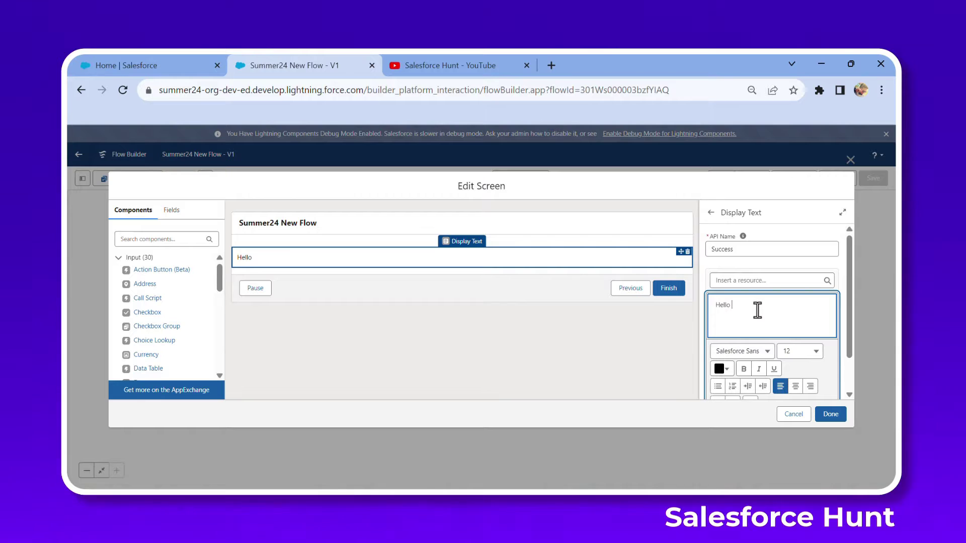
type("World")
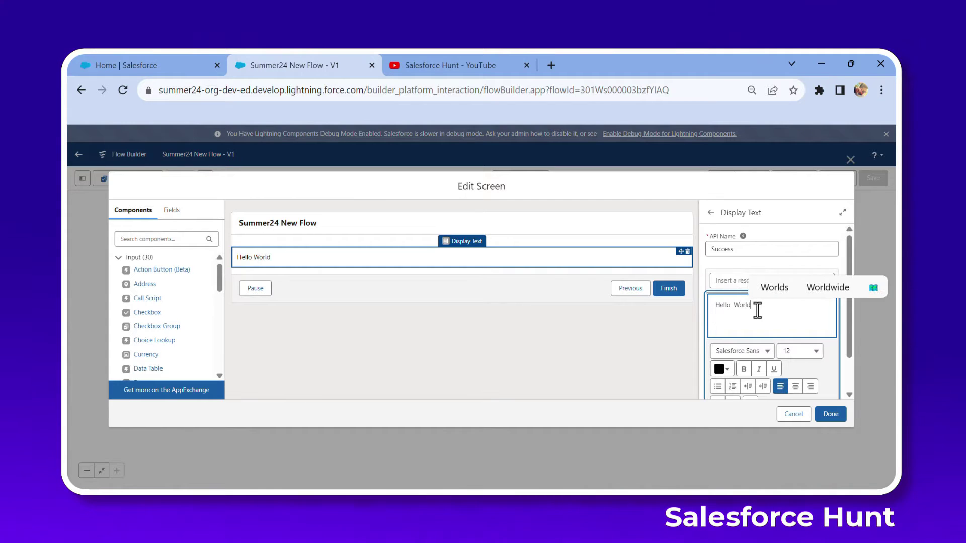
left_click(829, 416)
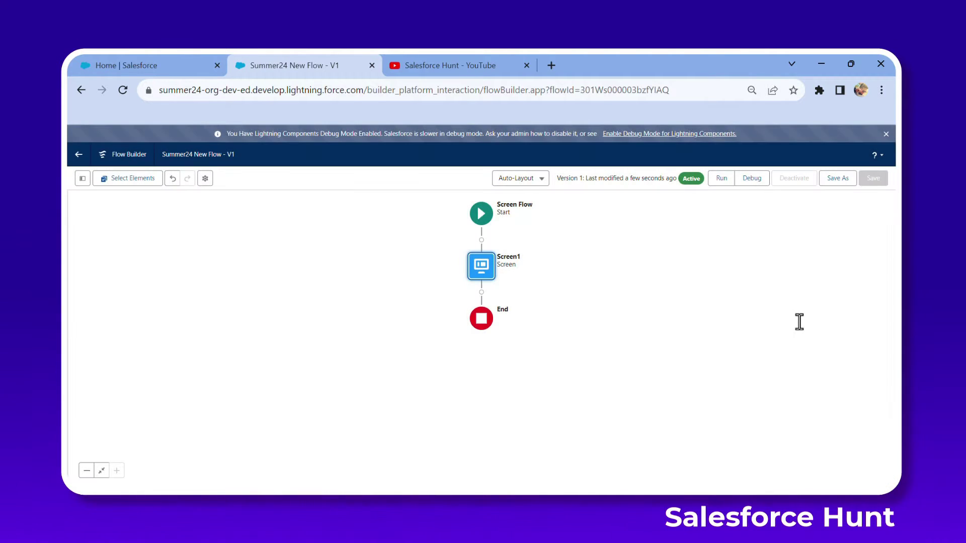
left_click(841, 182)
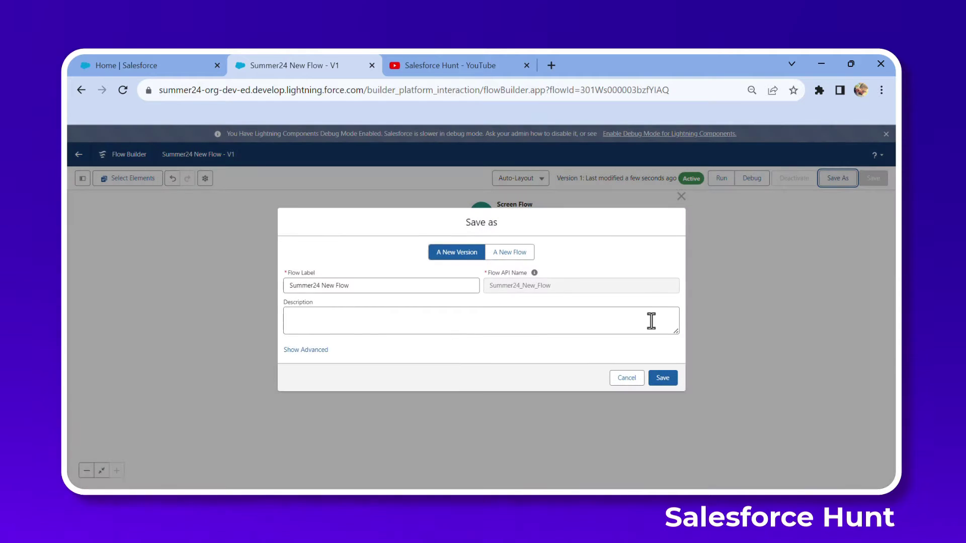
left_click(663, 378)
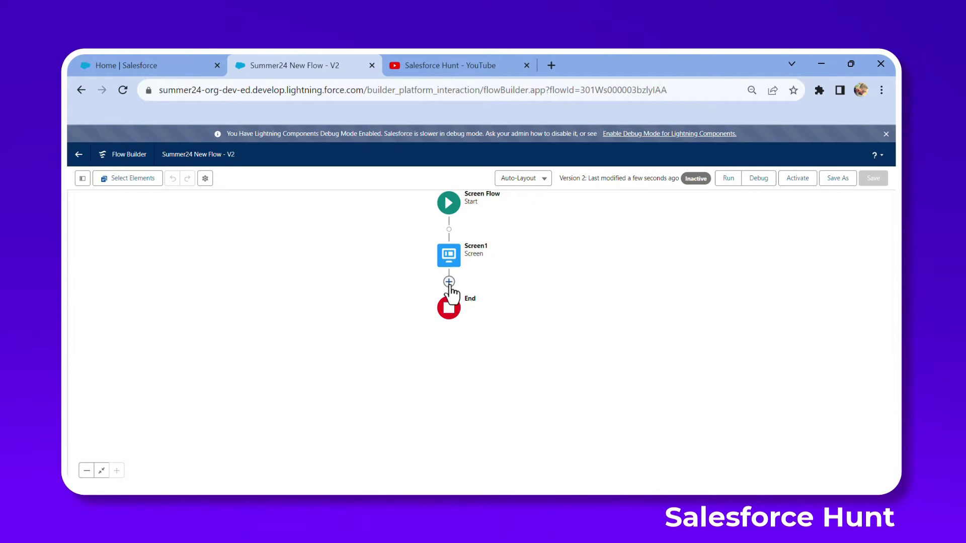
Add an Action element after Screen1 and show the sorting options for its list of actions
left_click(449, 282)
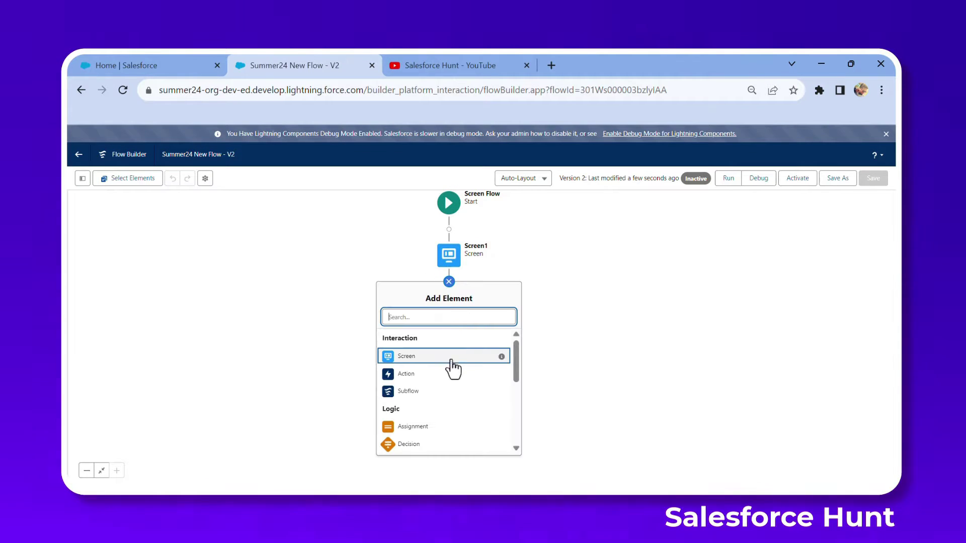
left_click(421, 375)
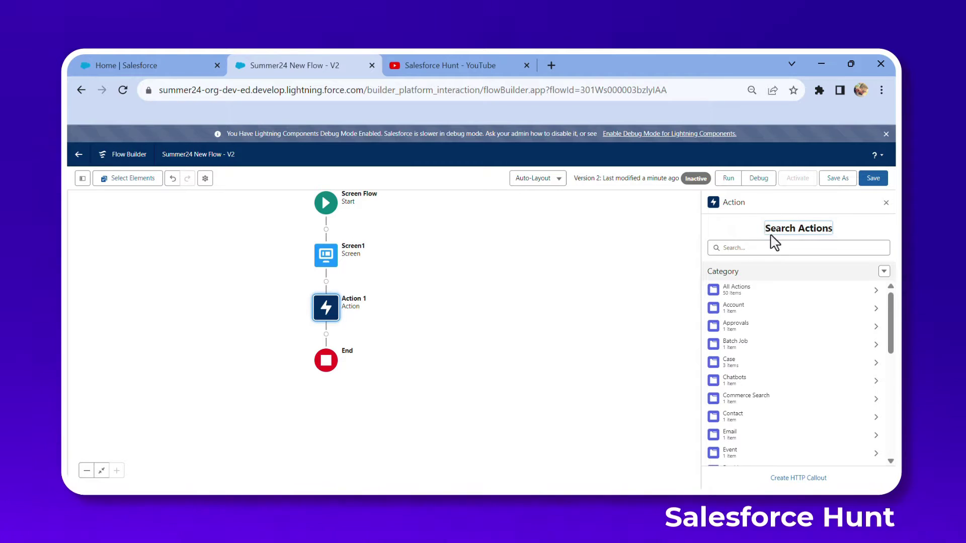
left_click(726, 248)
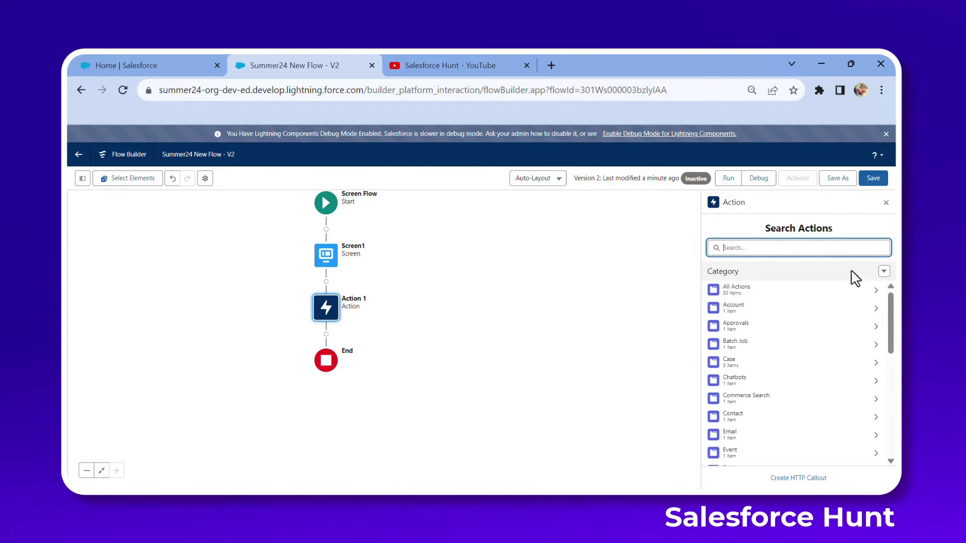
left_click(884, 272)
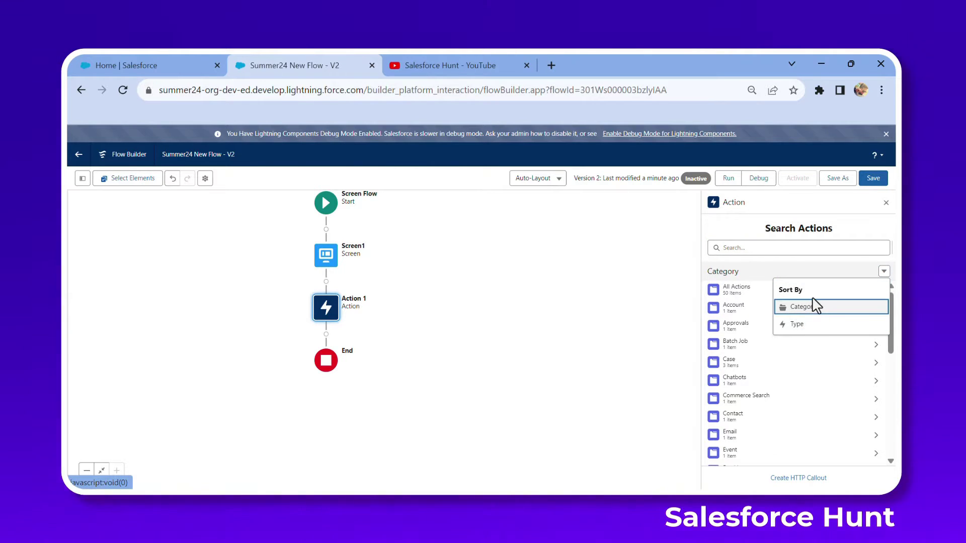
Search the available actions for "email" and clear the search
left_click(739, 252)
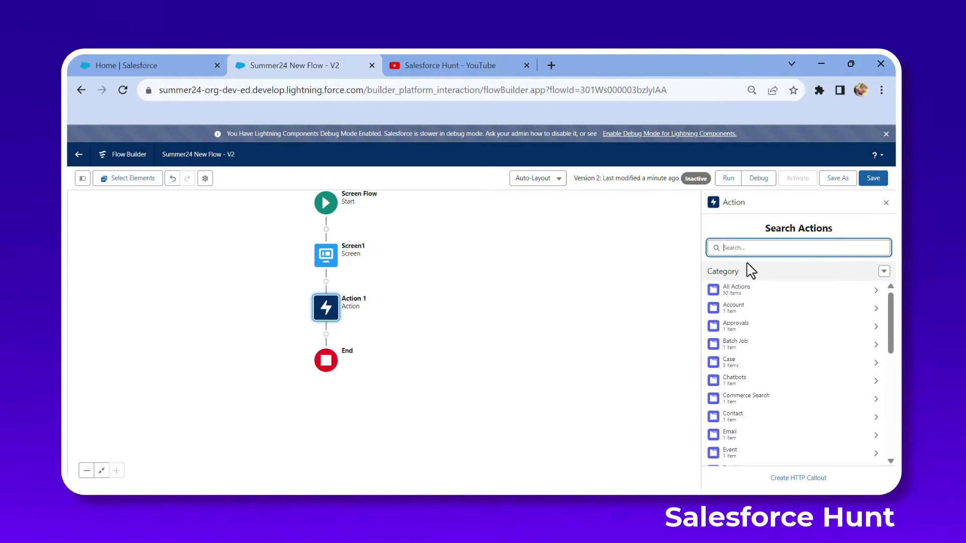
type("email")
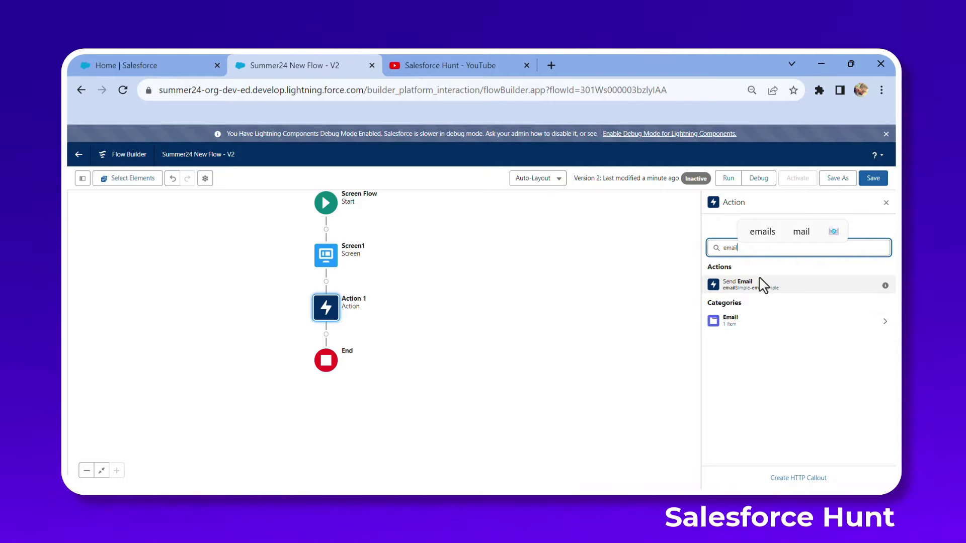
key("BackSpace")
key("BackSpace")
key("BackSpace")
key("BackSpace")
key("BackSpace")
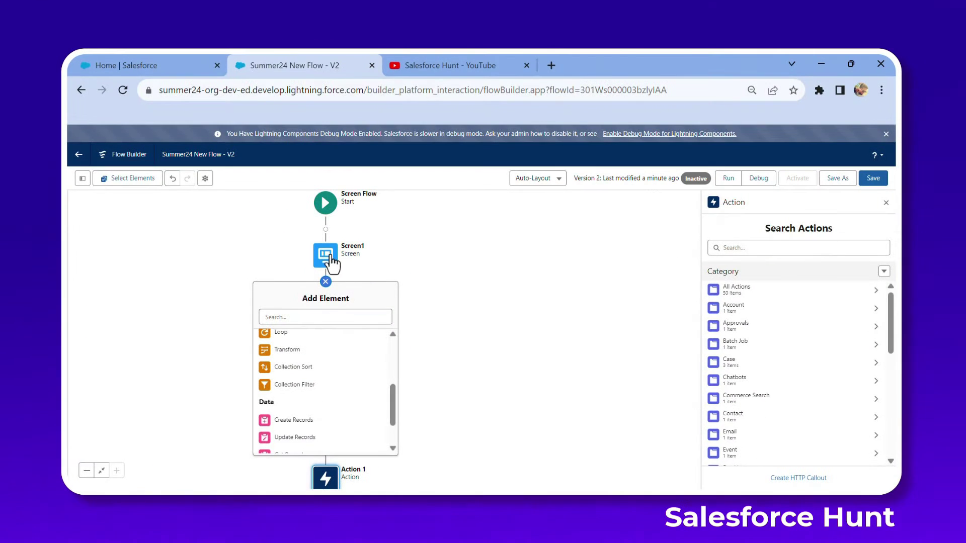
Open the Screen1 element for editing
left_click(325, 256)
left_click(323, 349)
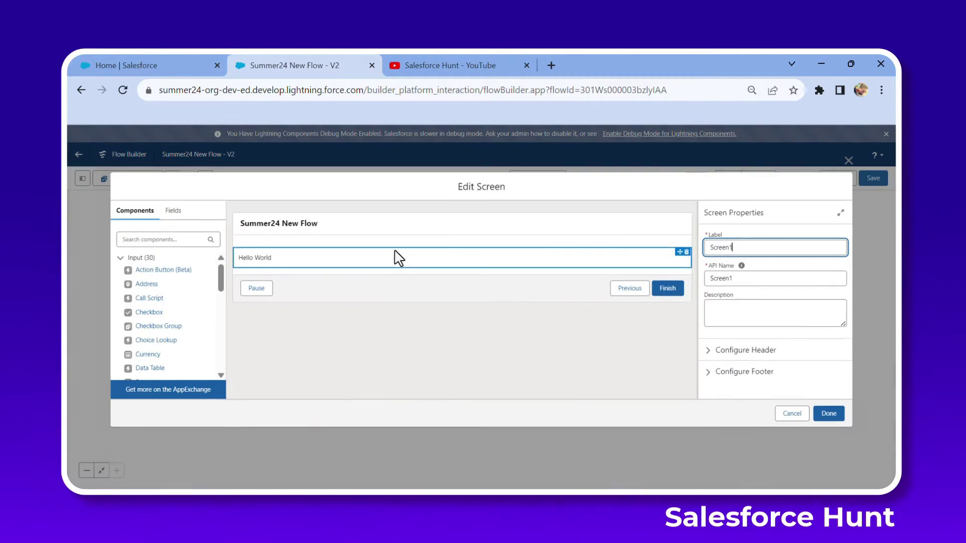
Search the screen components for "repe" and add a Repeater below the "Hello World" text
left_click(163, 239)
type("repe")
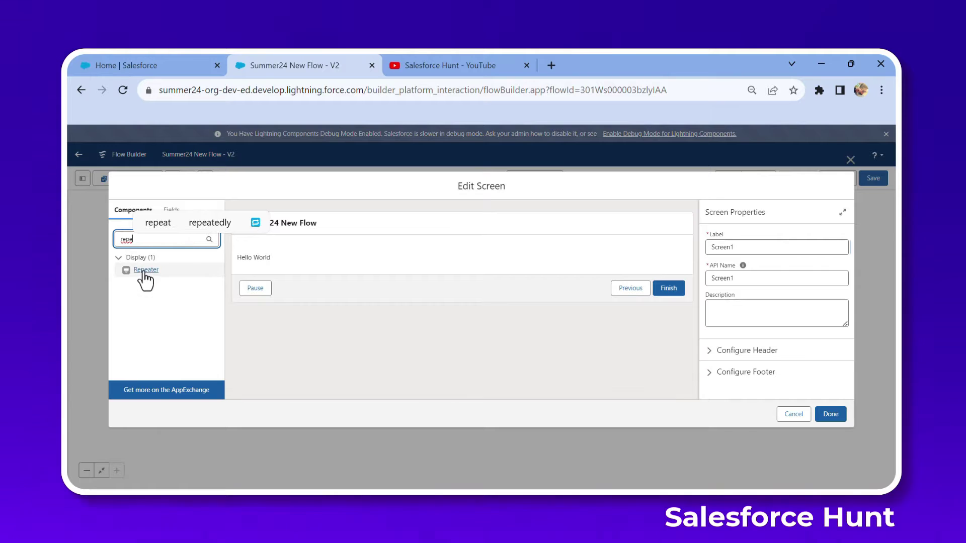
left_click_drag(142, 277, 266, 268)
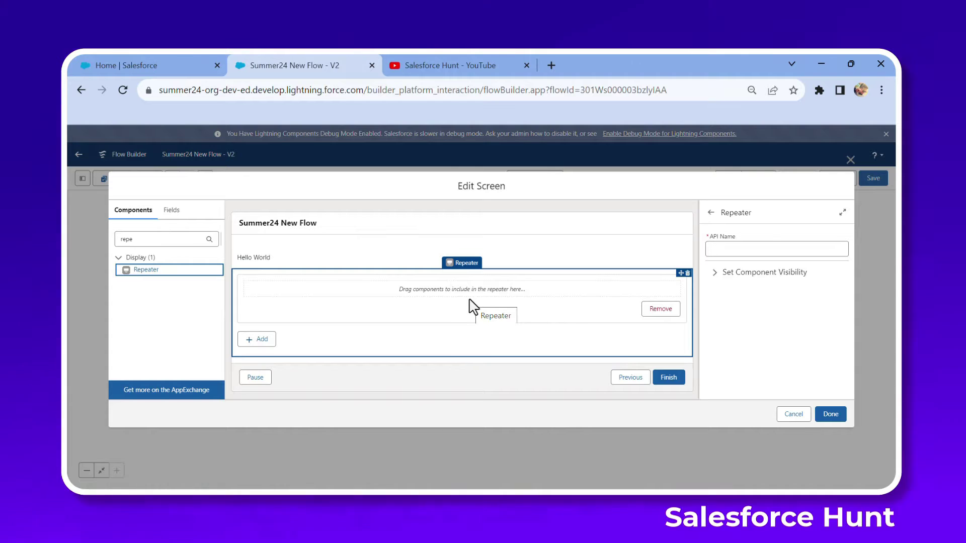
Switch to the Salesforce Hunt YouTube channel and look through its latest videos
left_click(445, 62)
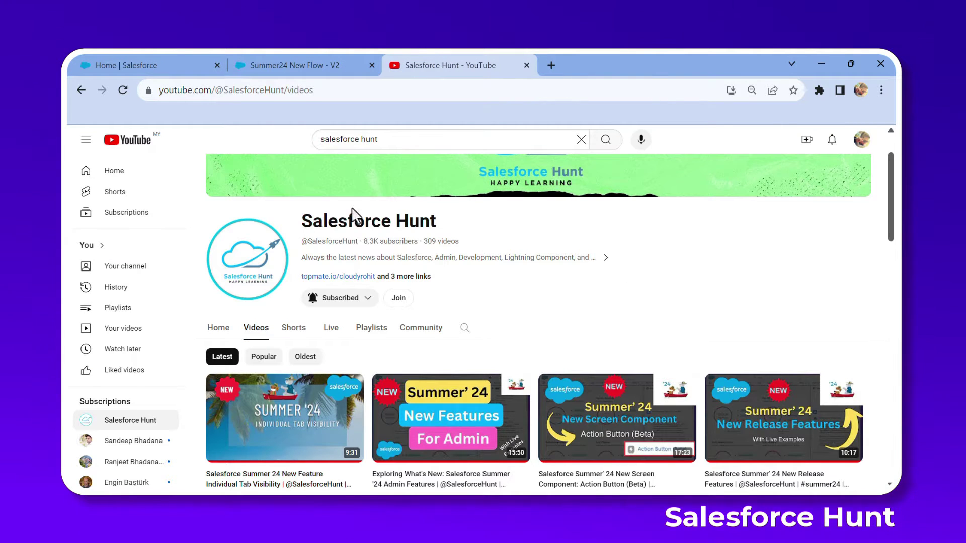
scroll(583, 370, "down", 3)
scroll(553, 377, "up", 2)
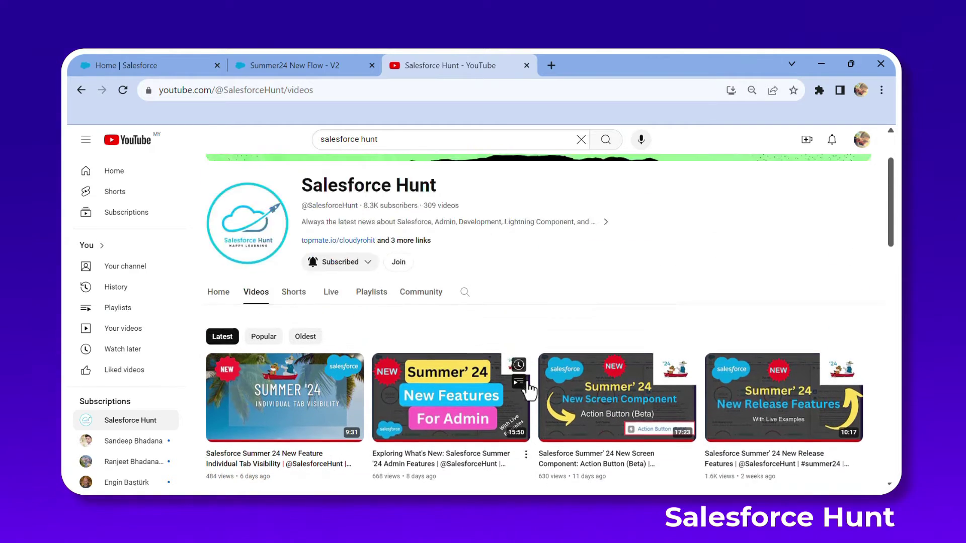
scroll(528, 390, "up", 1)
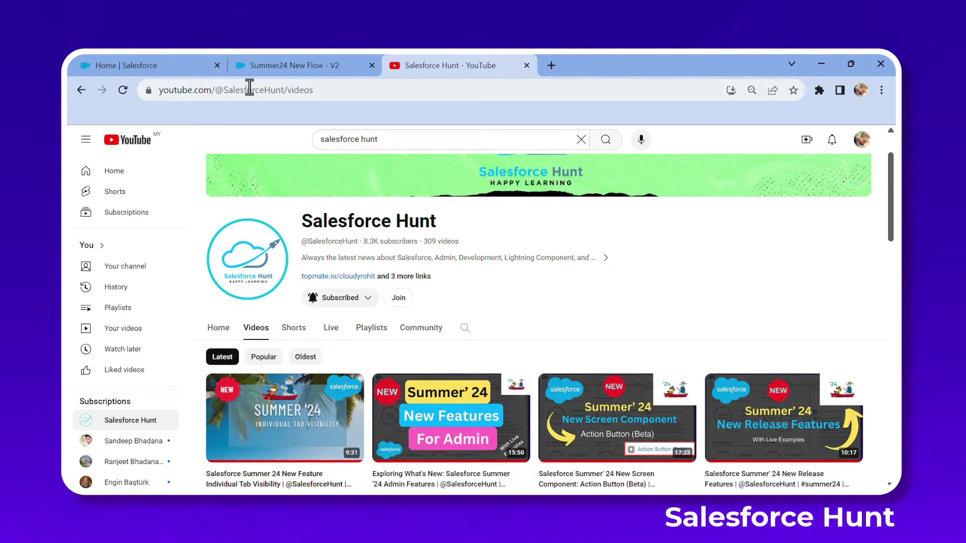
Return to the Summer24 New Flow in Flow Builder and delete the Repeater component from Screen1
left_click(257, 72)
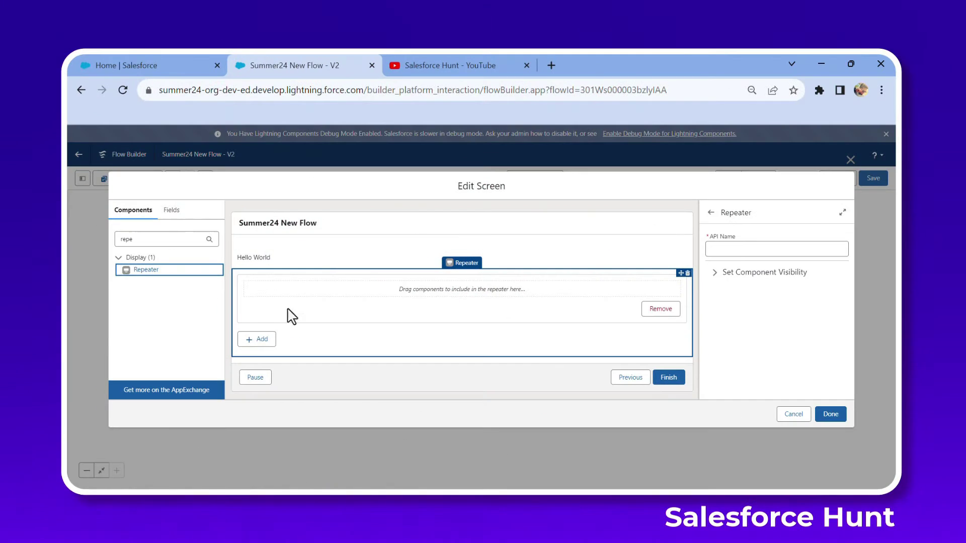
left_click(688, 273)
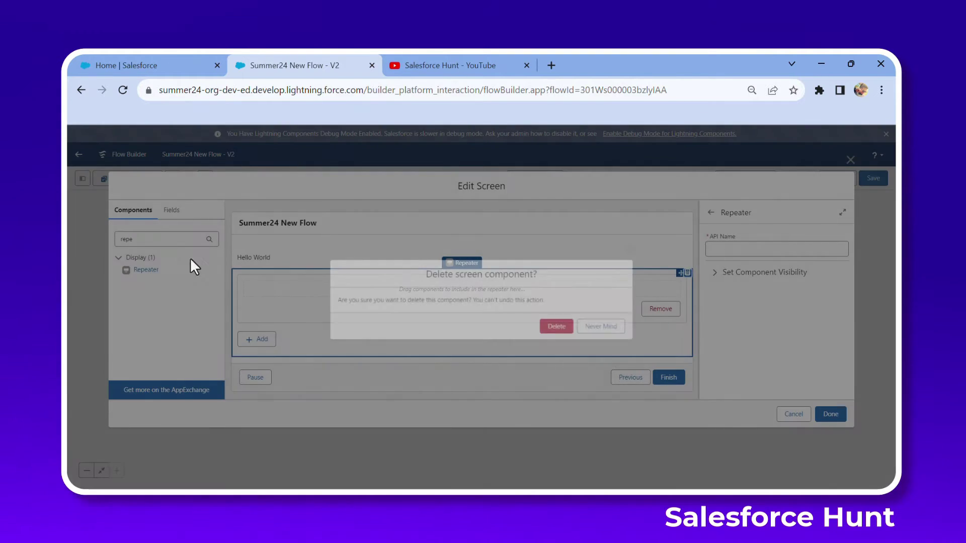
left_click(559, 326)
Search the components for "add", place an Address component below the "Hello World" text, and set its API name to MyAddress
double_click(172, 239)
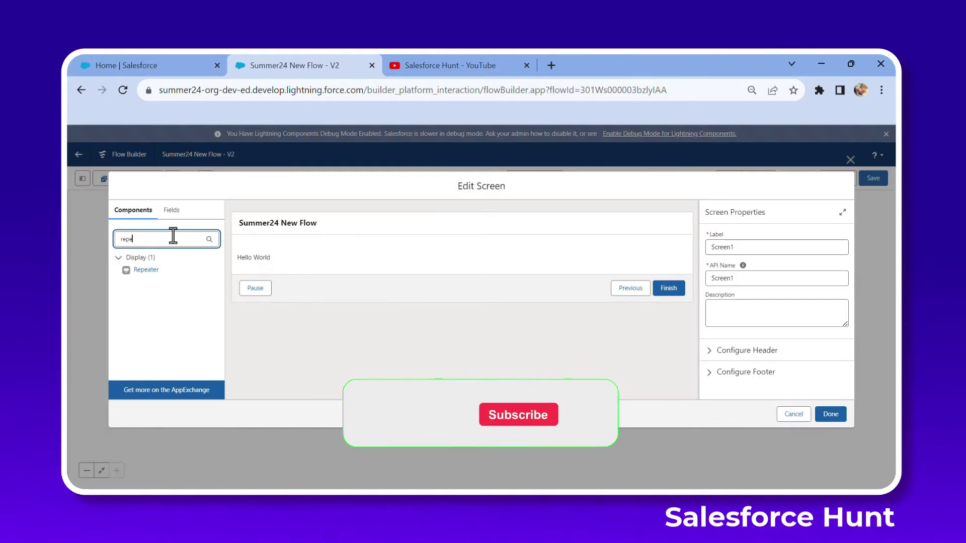
key("BackSpace")
type("add")
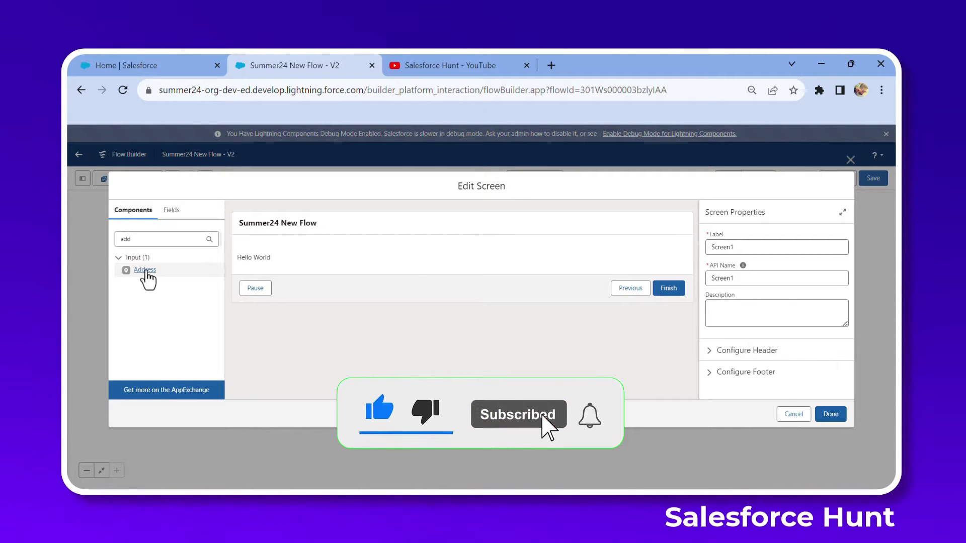
left_click_drag(146, 271, 282, 268)
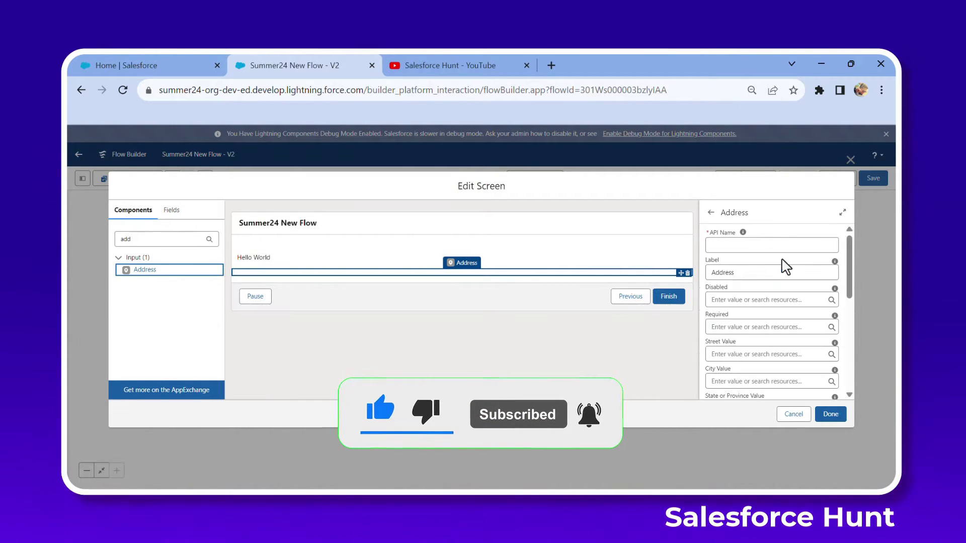
left_click(746, 246)
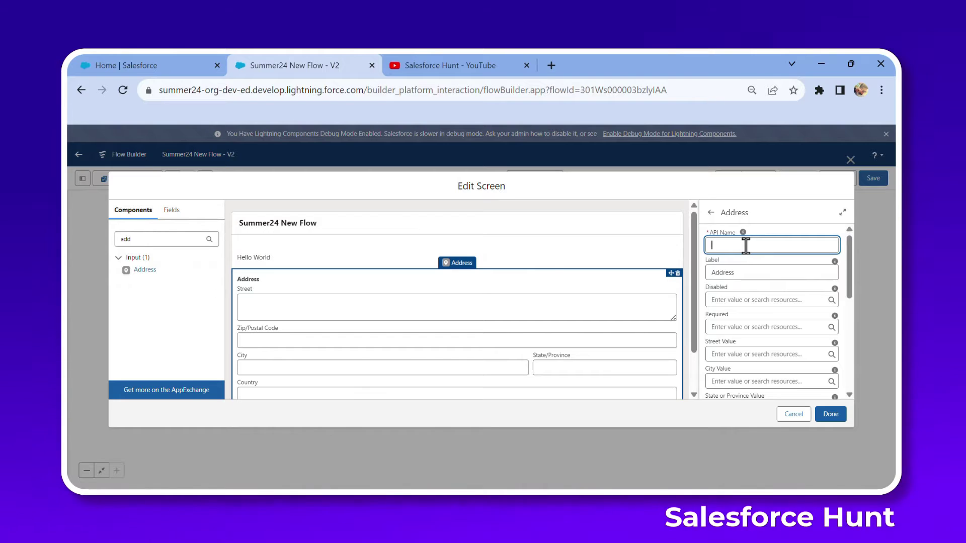
type("MyAddress")
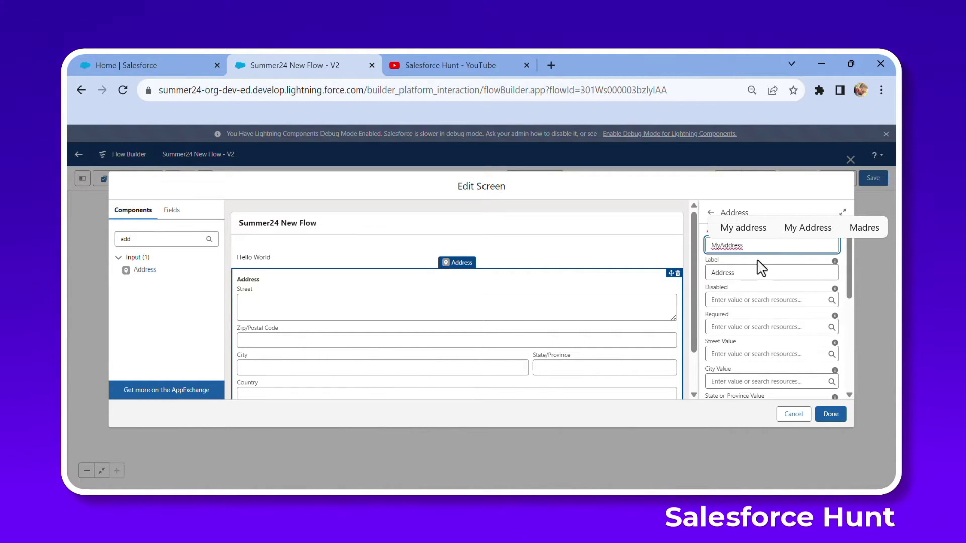
left_click(758, 261)
Set the Address component's Show Google Maps Search Field to {!$GlobalConstant.True} and allow location access for this time only
scroll(769, 305, "down", 3)
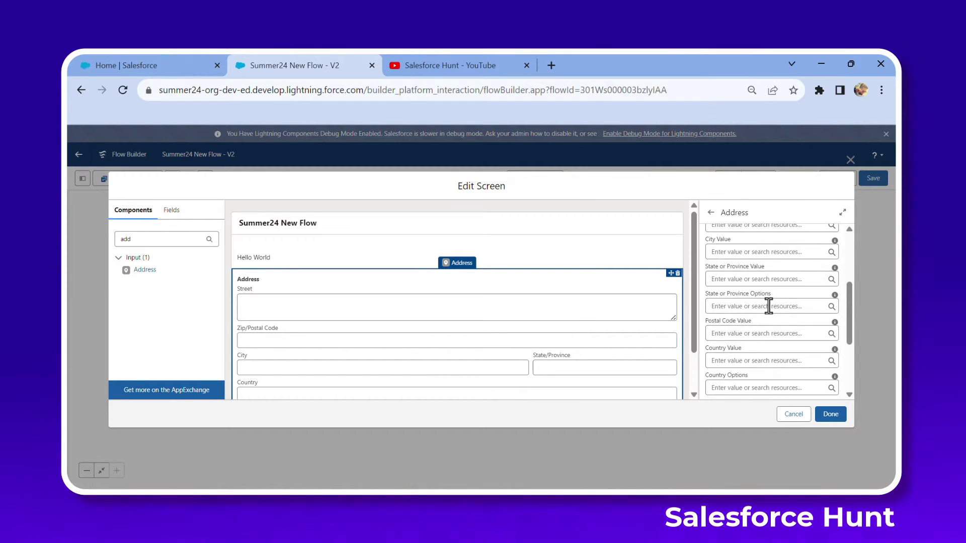
scroll(768, 306, "down", 2)
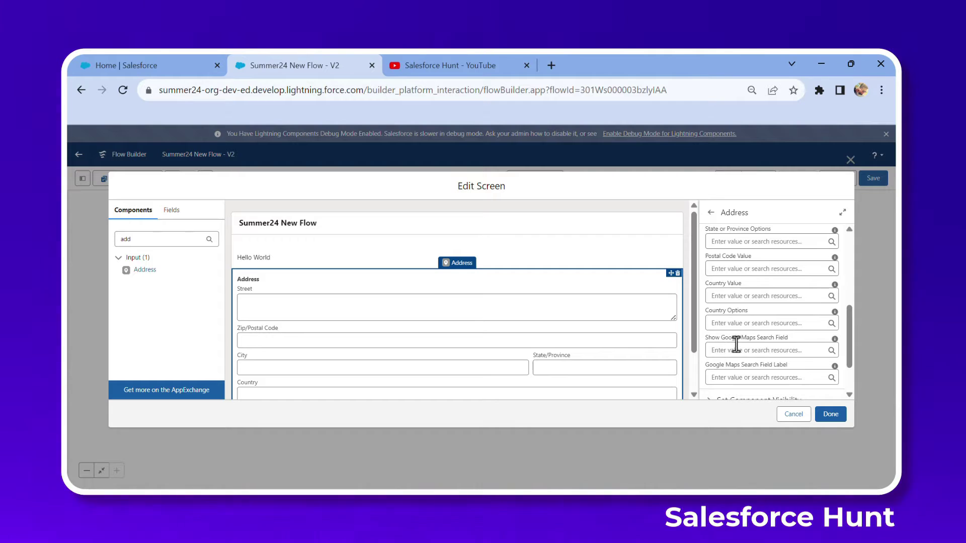
left_click(780, 349)
left_click(783, 308)
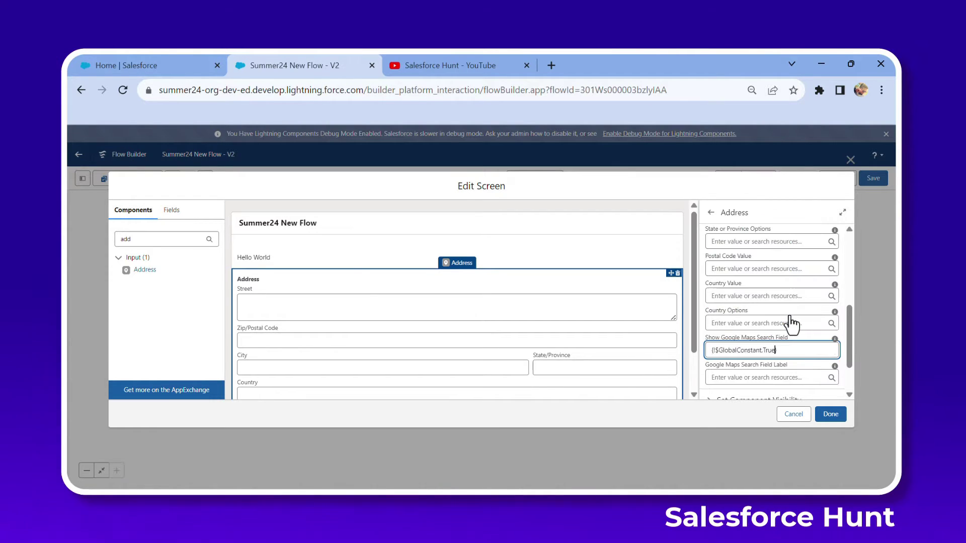
scroll(791, 324, "down", 2)
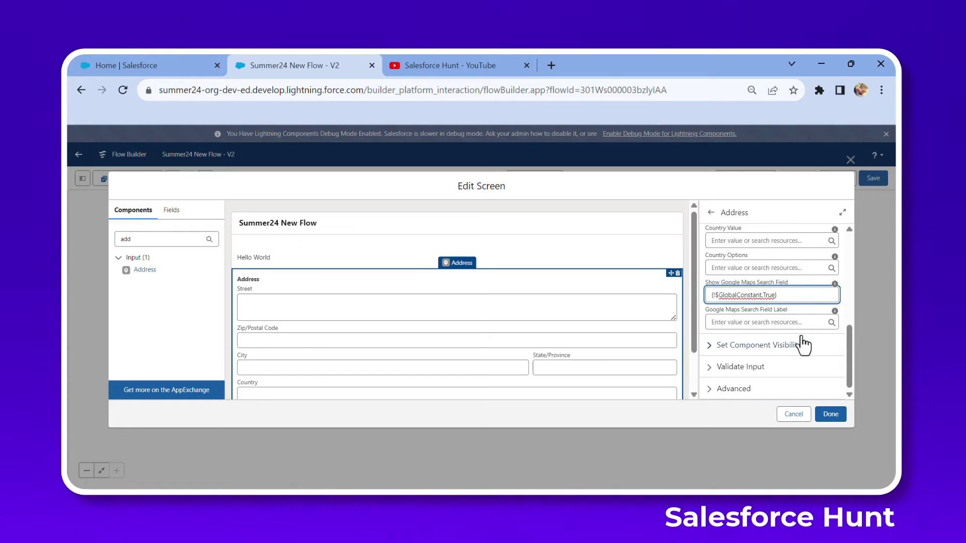
left_click(848, 272)
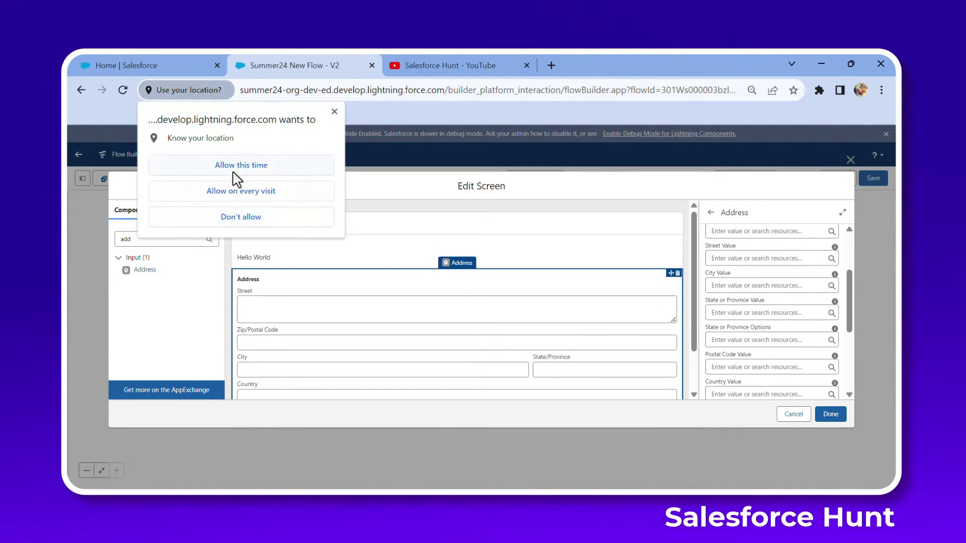
left_click(241, 166)
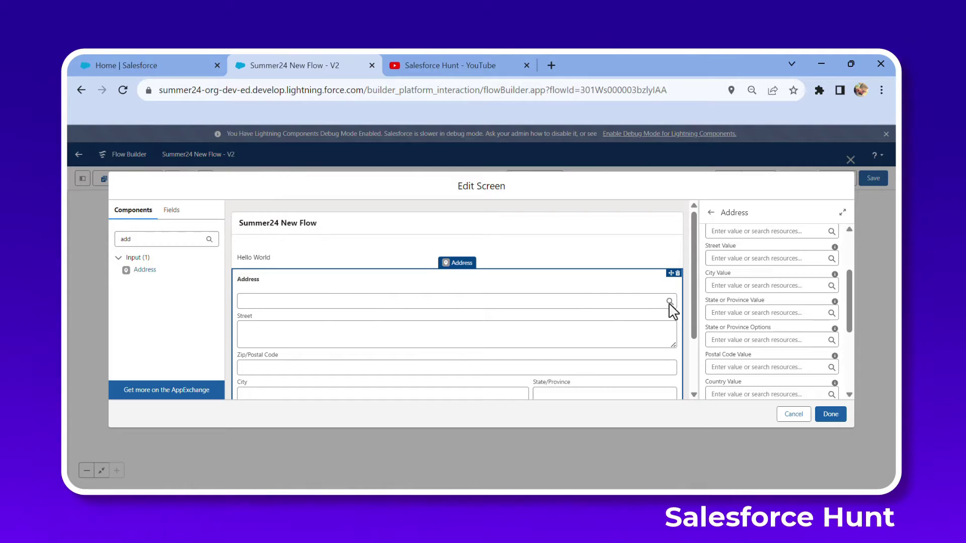
Accept the Screen1 changes and save the flow
left_click(840, 416)
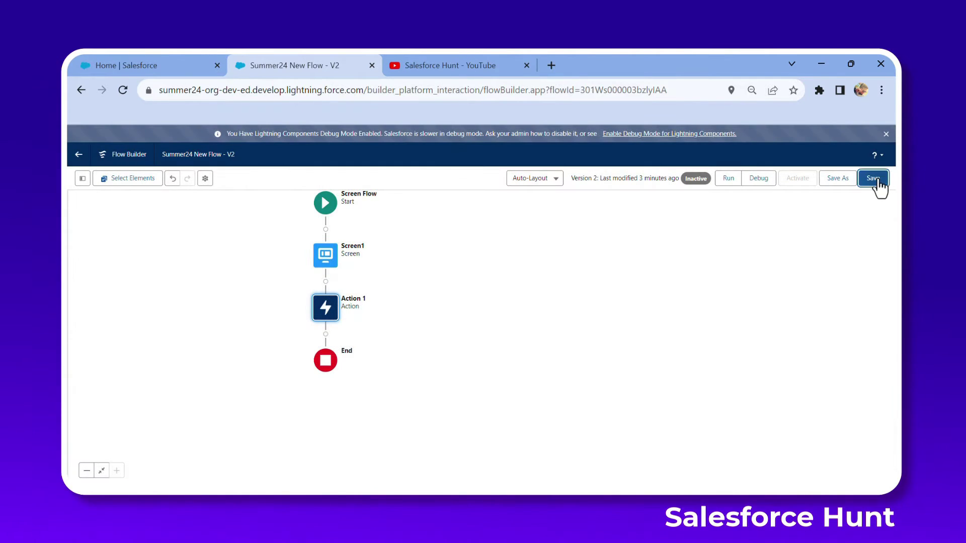
left_click(874, 181)
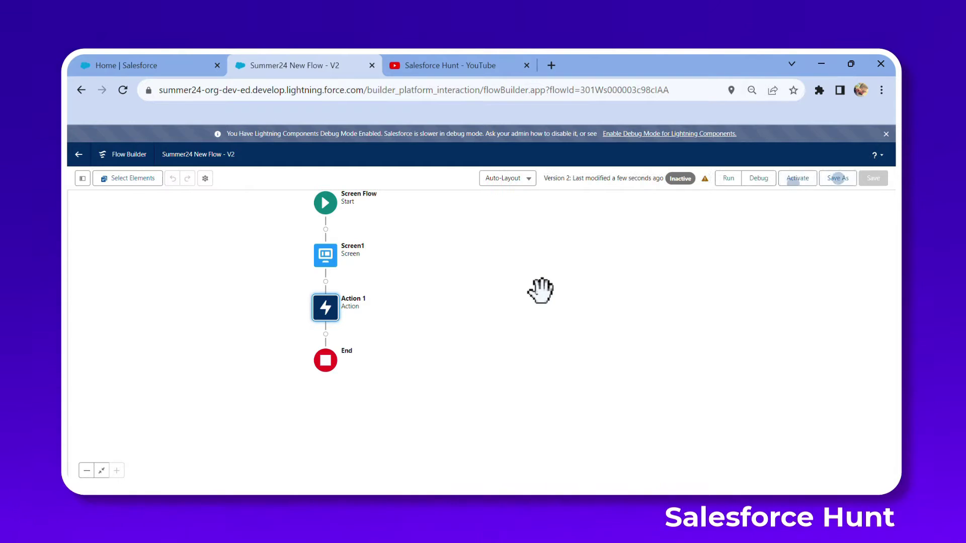
Debug the flow with the default options and allow location access for this time only
left_click(759, 181)
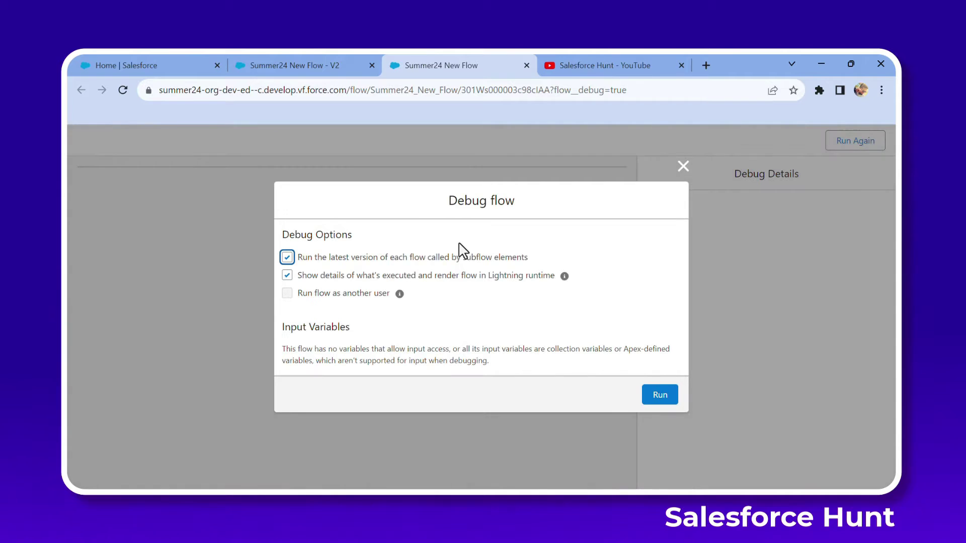
left_click(662, 399)
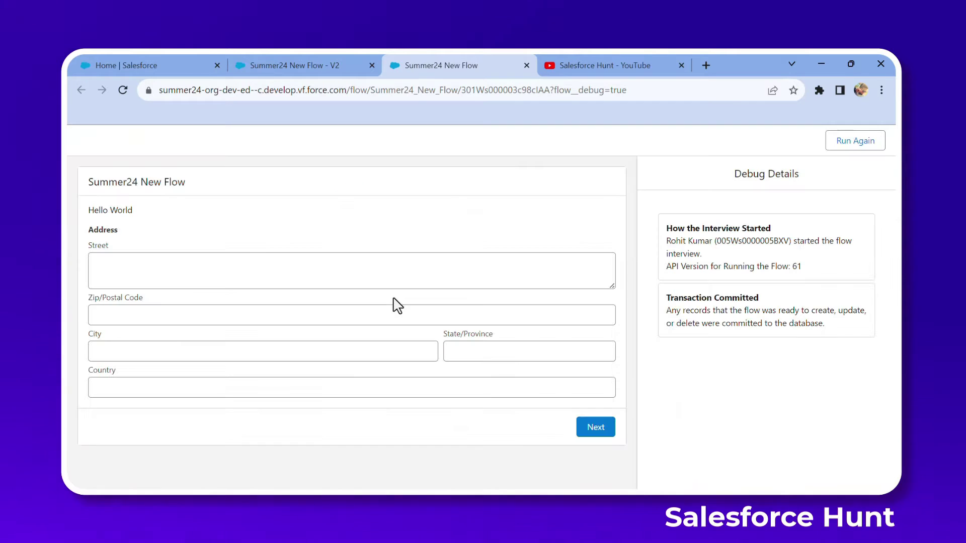
left_click(245, 167)
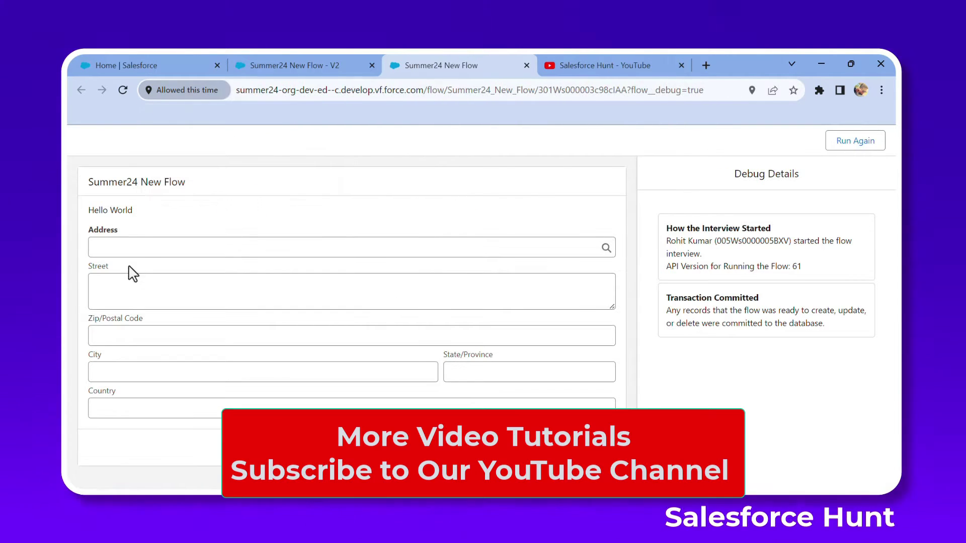